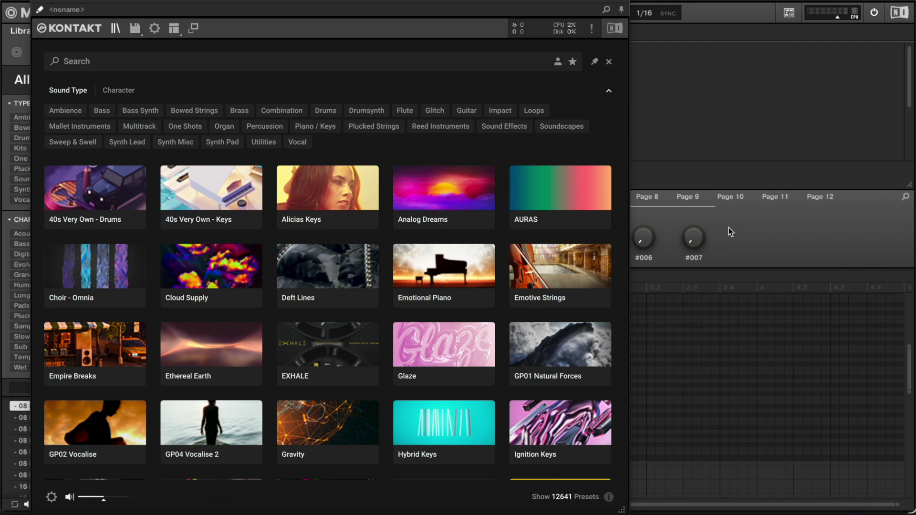
# Step: Switch to Native Access to view the list of owned products, and return to the Kontakt library browser
pyautogui.click(756, 510)
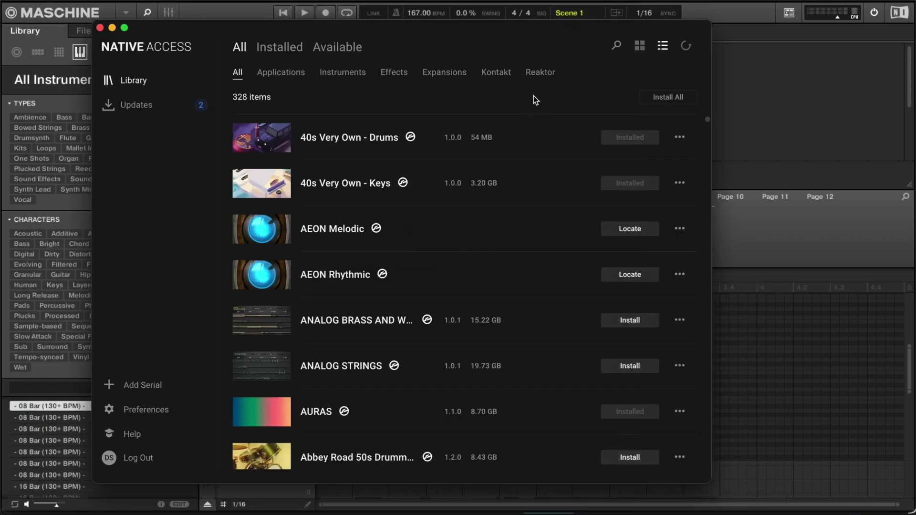
pyautogui.press('super+Tab')
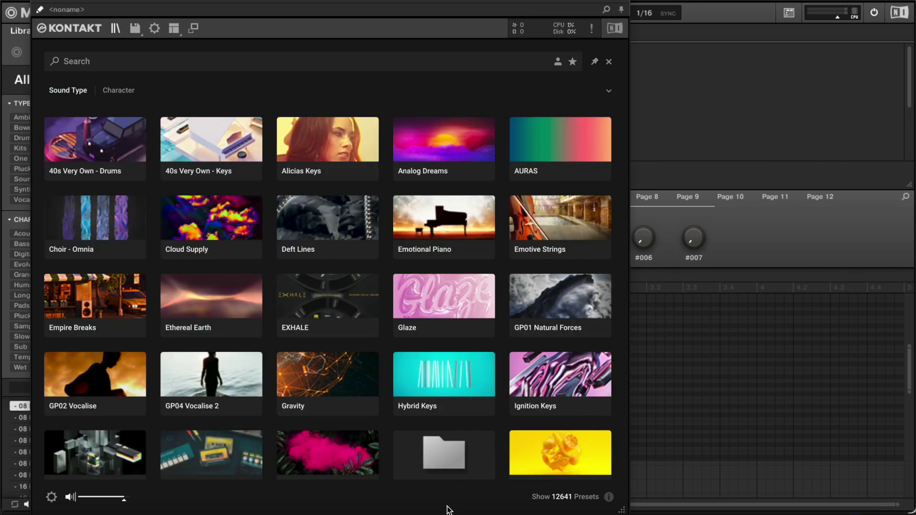
# Step: Show the list of all presets in the library browser and preview the preset Giant Black Cubus
pyautogui.click(563, 497)
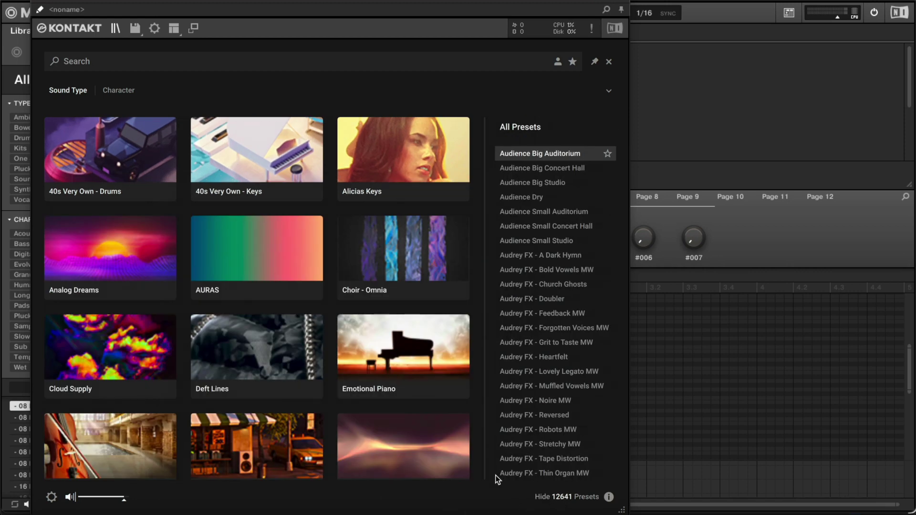
pyautogui.scroll(-10, 566, 319)
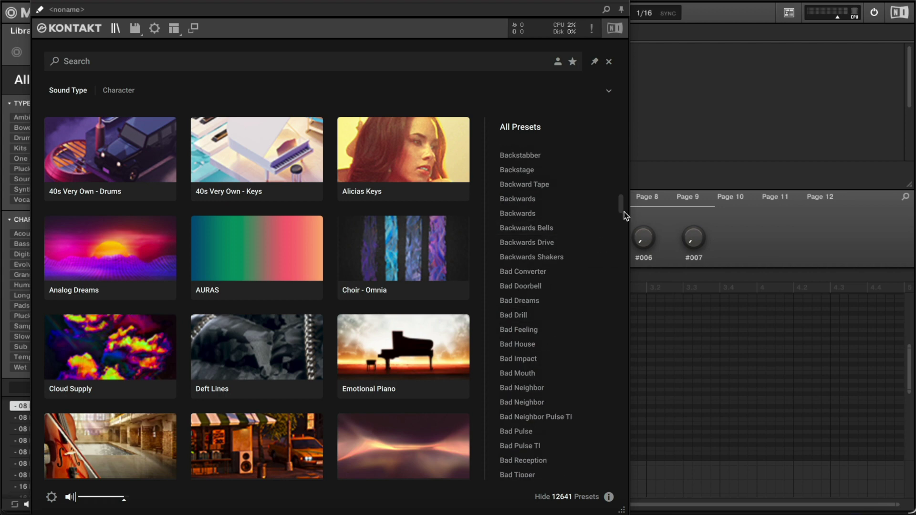
pyautogui.moveTo(622, 206); pyautogui.dragTo(618, 301)
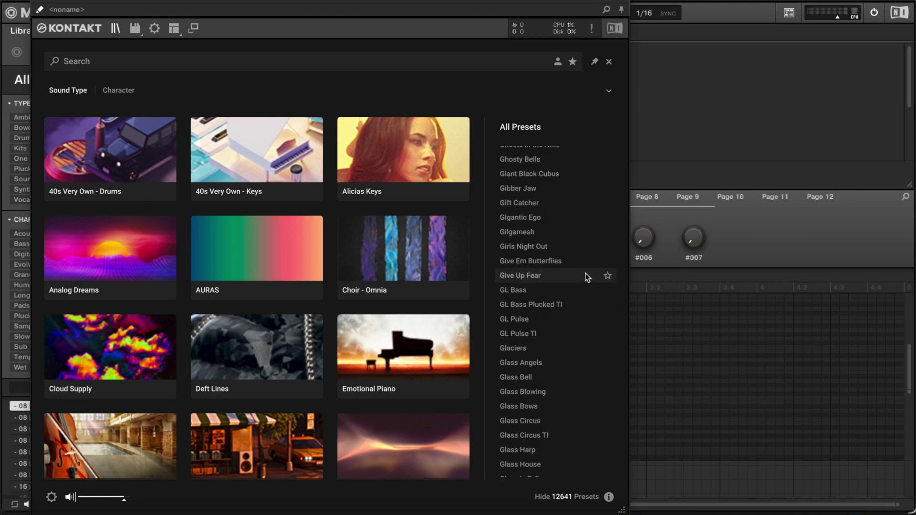
pyautogui.click(532, 173)
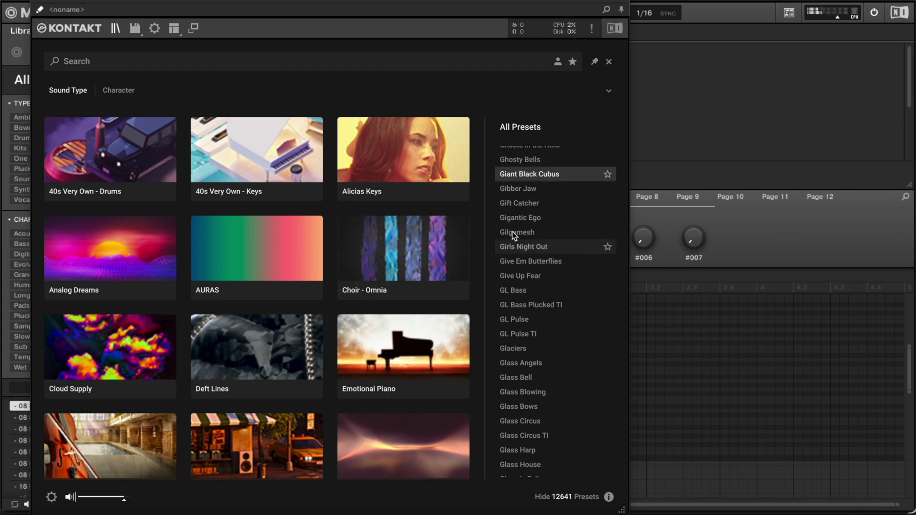
# Step: Expand the sound type tags and filter the library by Drums
pyautogui.click(605, 91)
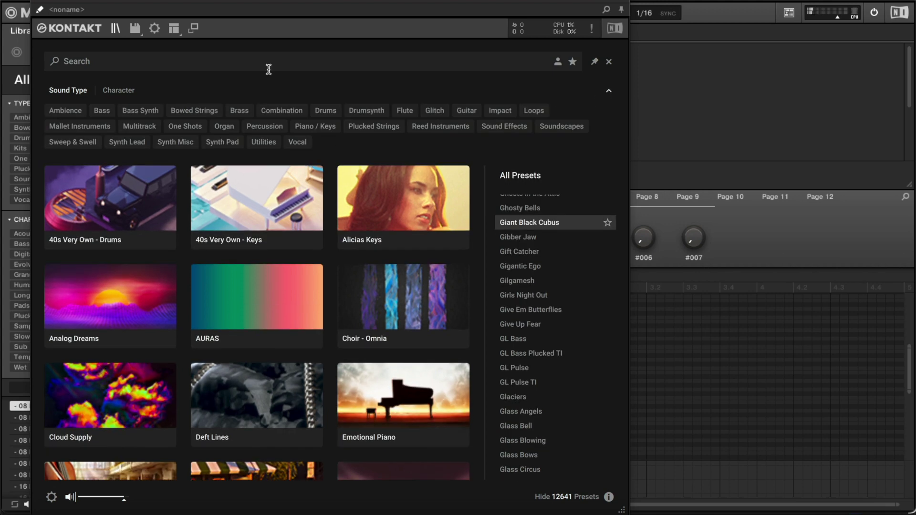
pyautogui.click(317, 110)
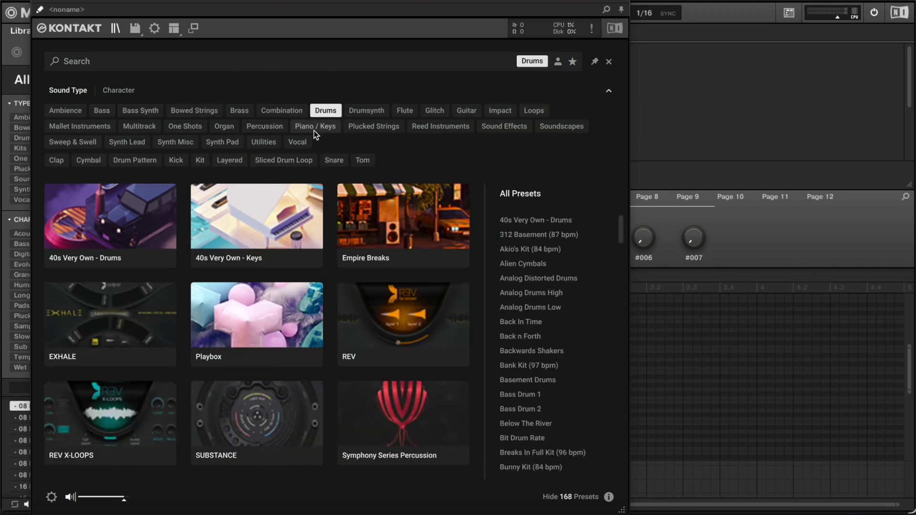
pyautogui.scroll(-1, 529, 238)
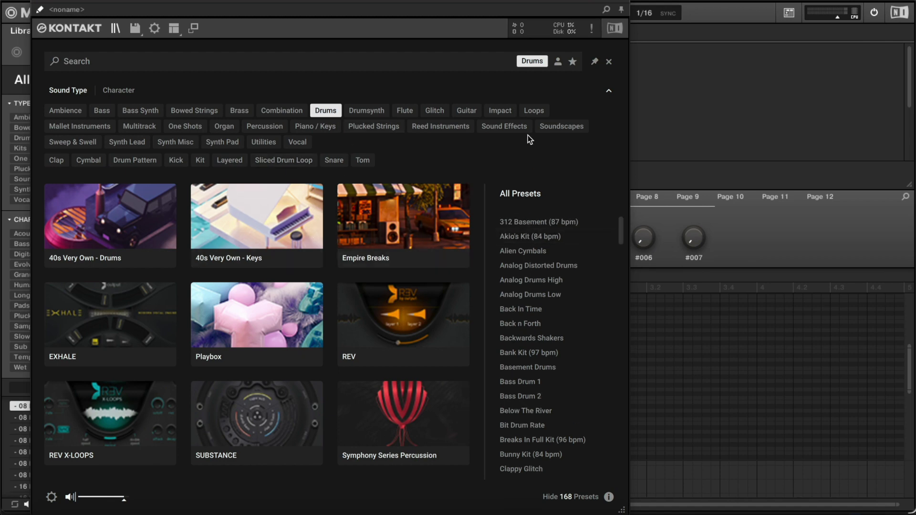
# Step: Change the sound type filter to Piano / Keys, view the Character tags, and clear the filter
pyautogui.click(302, 133)
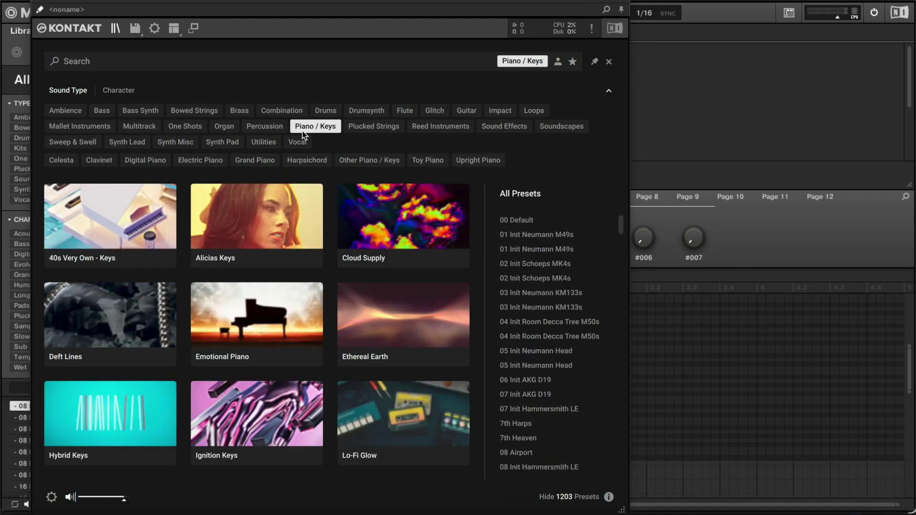
pyautogui.click(127, 89)
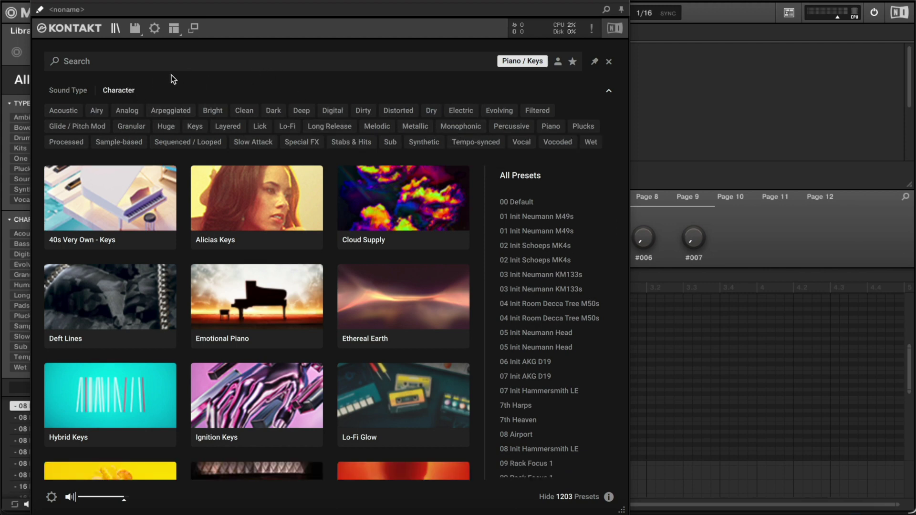
pyautogui.click(543, 61)
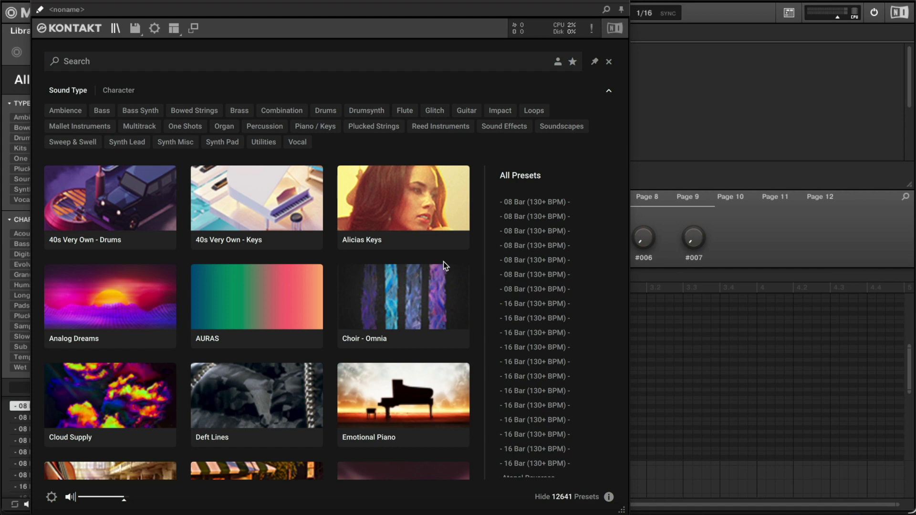
# Step: Load Omnia Altos from the Choir - Omnia library and select the Staccato articulation with the "m" syllable
pyautogui.doubleClick(425, 276)
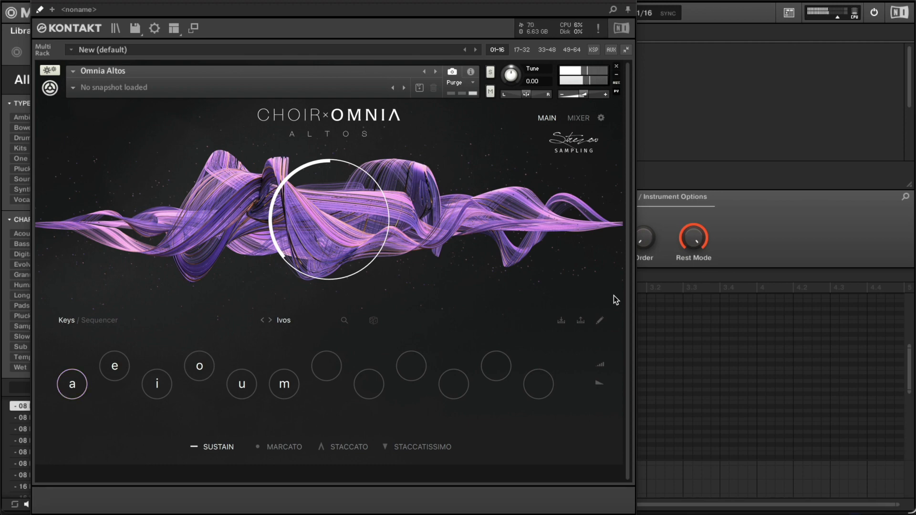
pyautogui.click(358, 441)
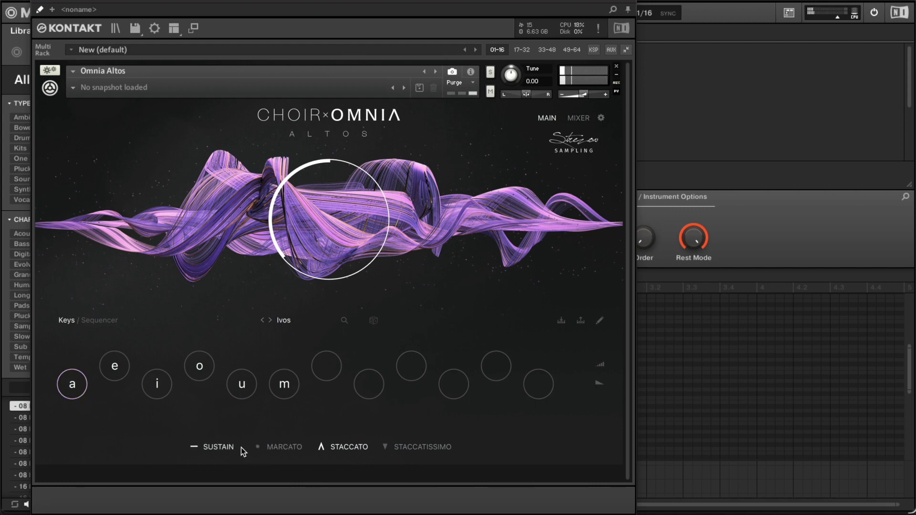
pyautogui.click(284, 384)
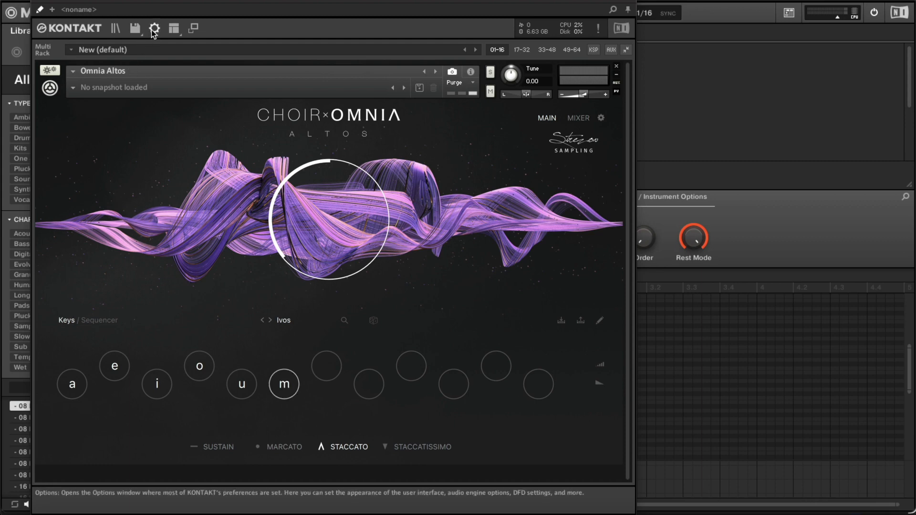
# Step: Show the on-screen keyboard and use its keyswitches to select the first syllable and the Sustain articulation
pyautogui.click(173, 30)
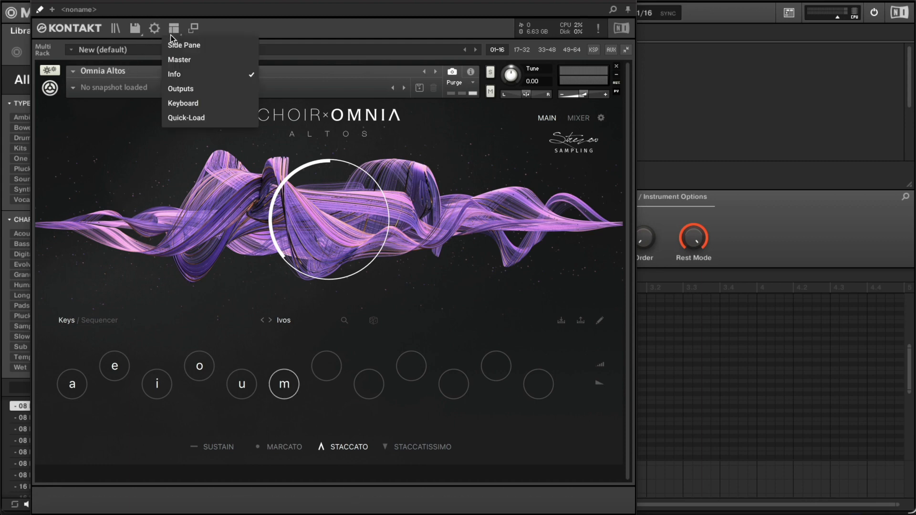
pyautogui.click(192, 100)
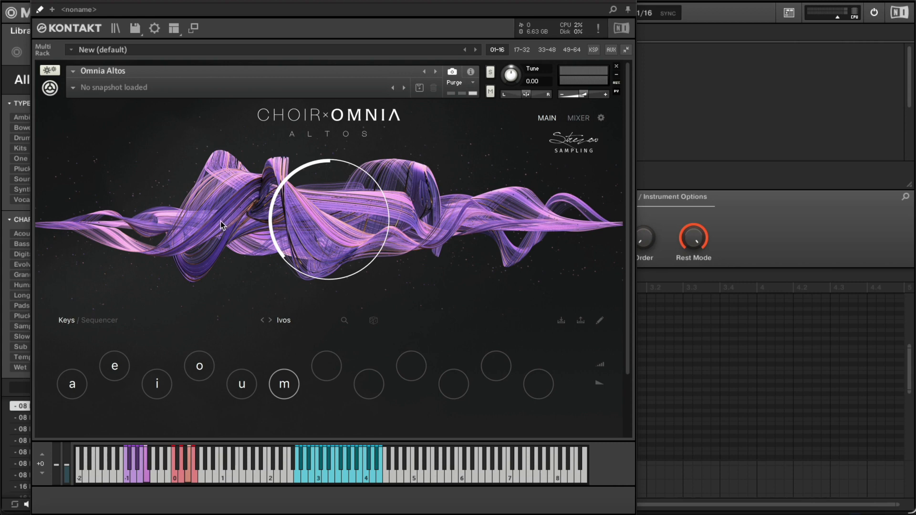
pyautogui.click(128, 476)
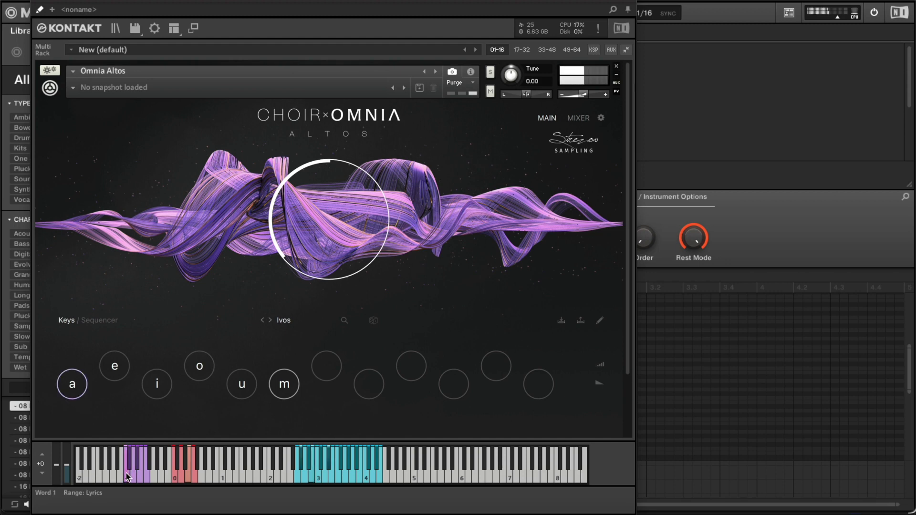
pyautogui.click(176, 474)
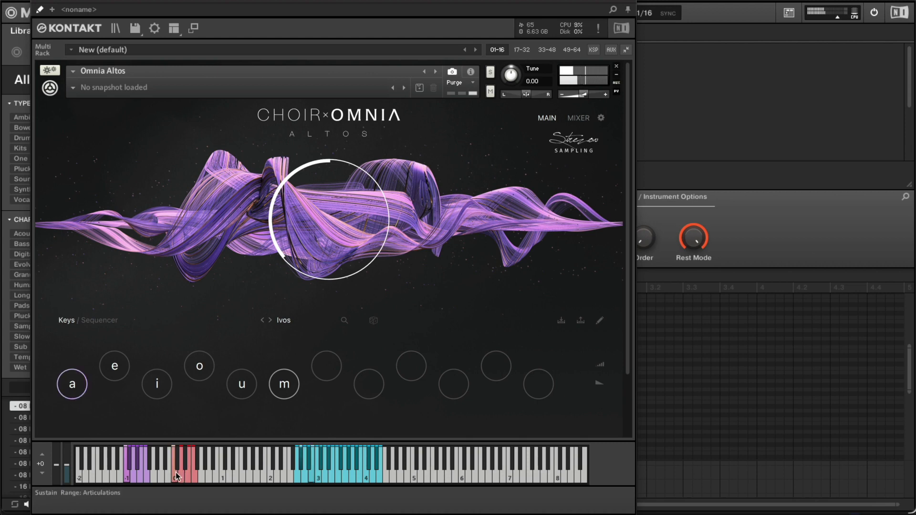
# Step: Switch the choir's syllables to Sequencer mode and browse the available phrase presets
pyautogui.click(108, 322)
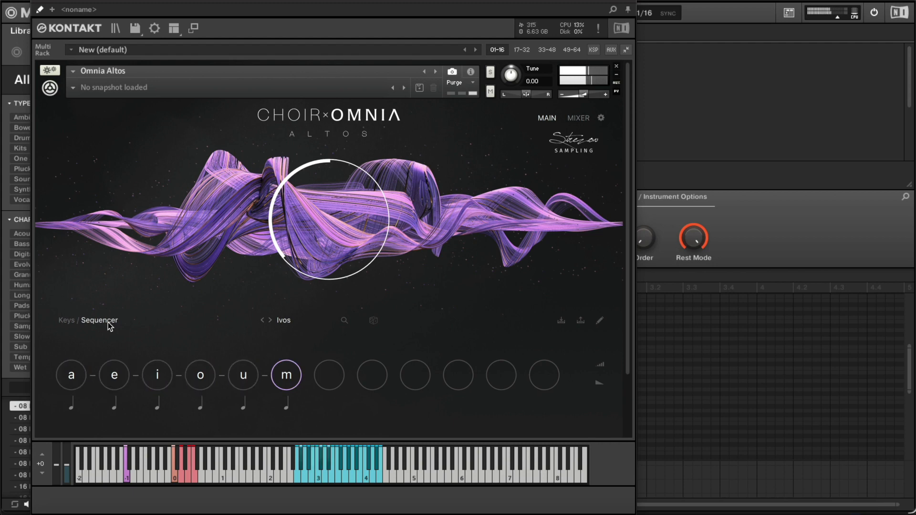
pyautogui.click(301, 316)
pyautogui.scroll(-3, 430, 231)
pyautogui.scroll(1, 515, 198)
pyautogui.moveTo(577, 149); pyautogui.dragTo(558, 121)
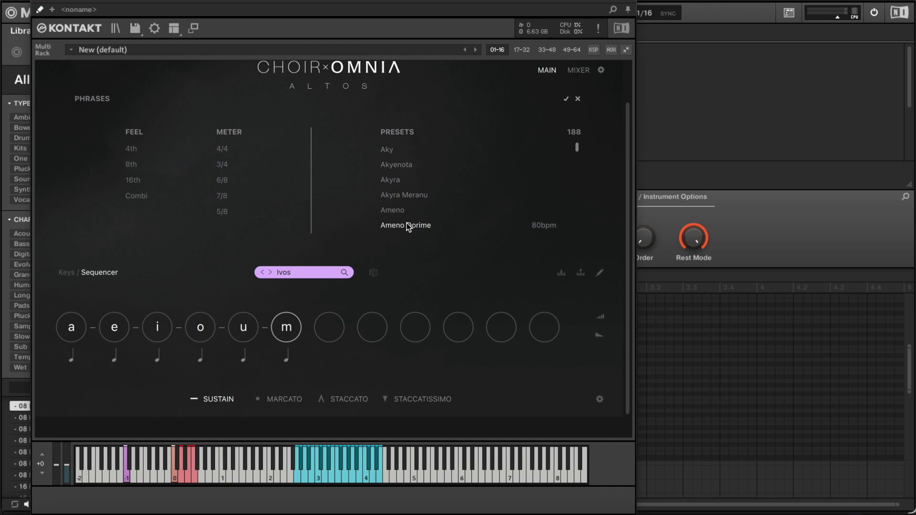
pyautogui.scroll(1, 410, 210)
pyautogui.scroll(1, 411, 192)
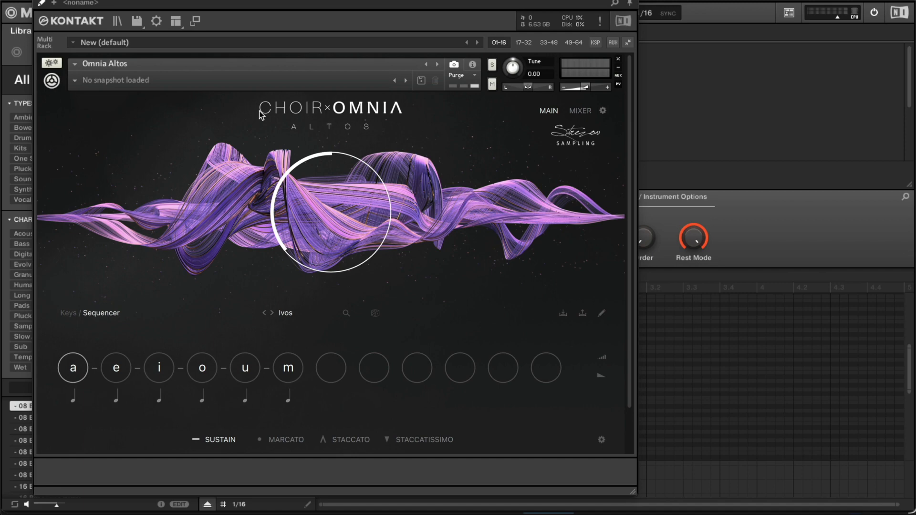
# Step: Open the library browser and enlarge and reposition the Kontakt window so that more products fit per row
pyautogui.click(117, 21)
pyautogui.moveTo(632, 496); pyautogui.dragTo(915, 514)
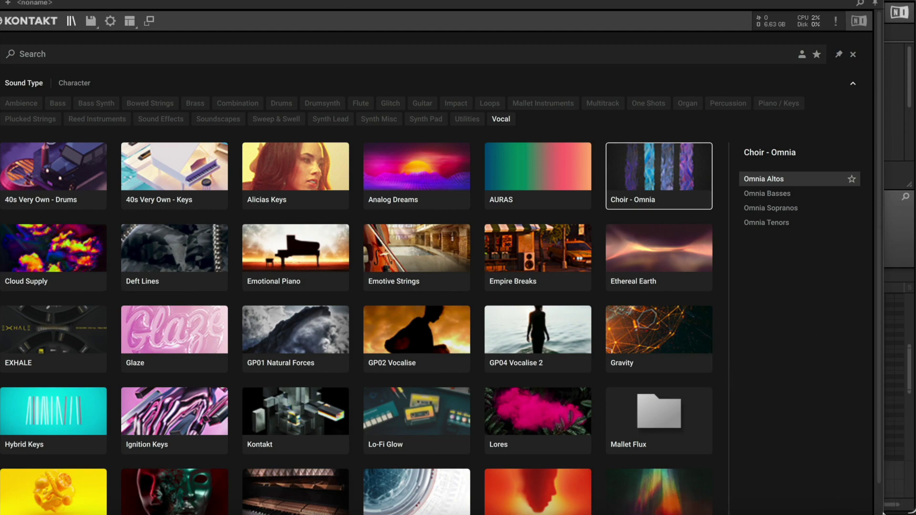
pyautogui.scroll(-1, 872, 513)
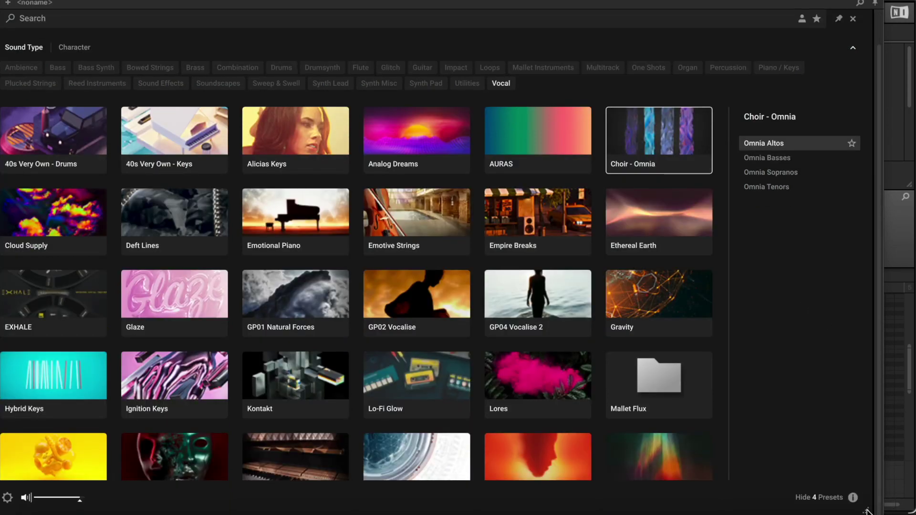
pyautogui.moveTo(869, 511); pyautogui.dragTo(833, 471)
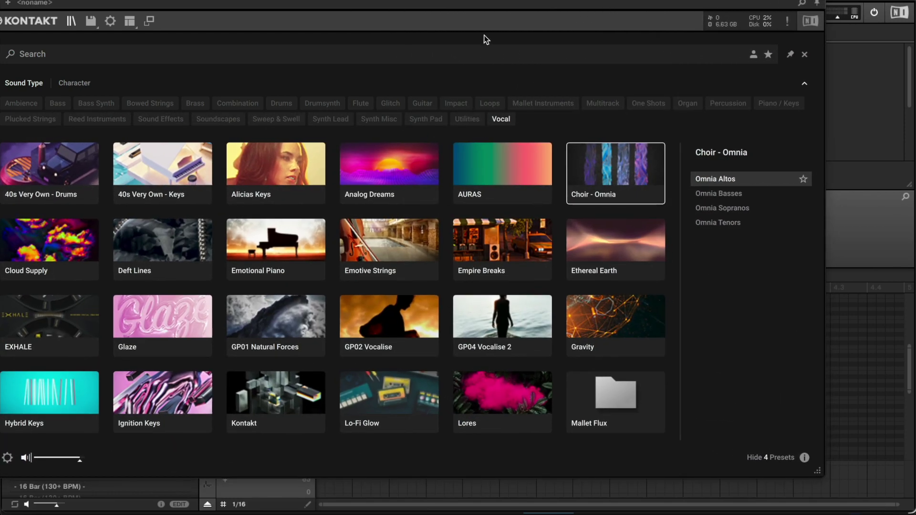
pyautogui.moveTo(452, 4); pyautogui.dragTo(487, 4)
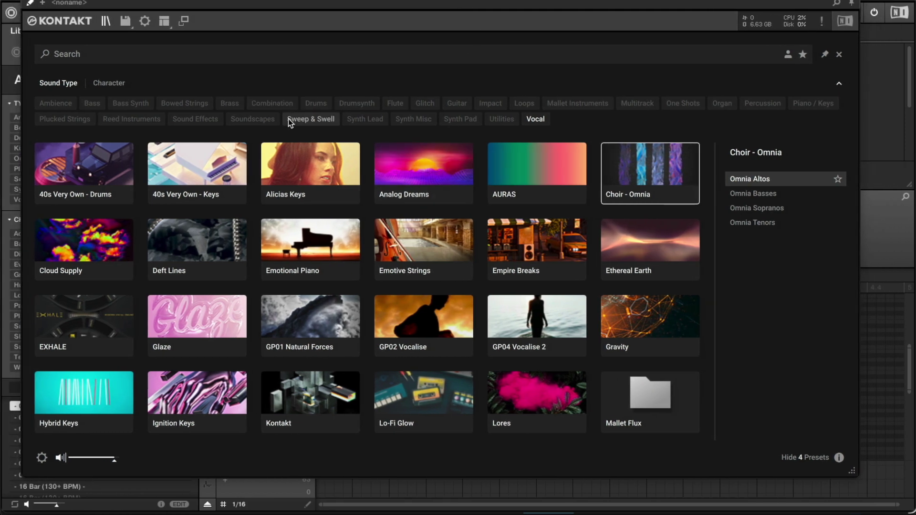
# Step: Close the library browser, add a new empty instrument to the rack, and bring it into view
pyautogui.click(104, 22)
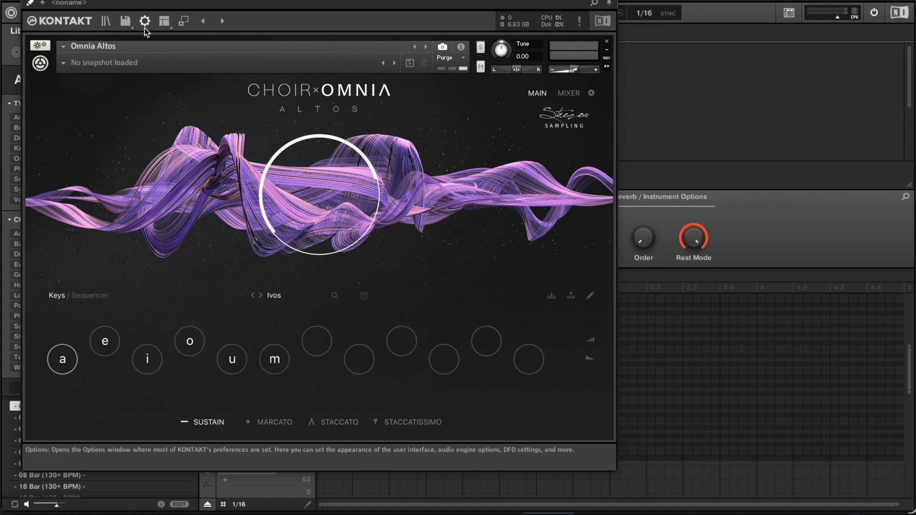
pyautogui.click(131, 22)
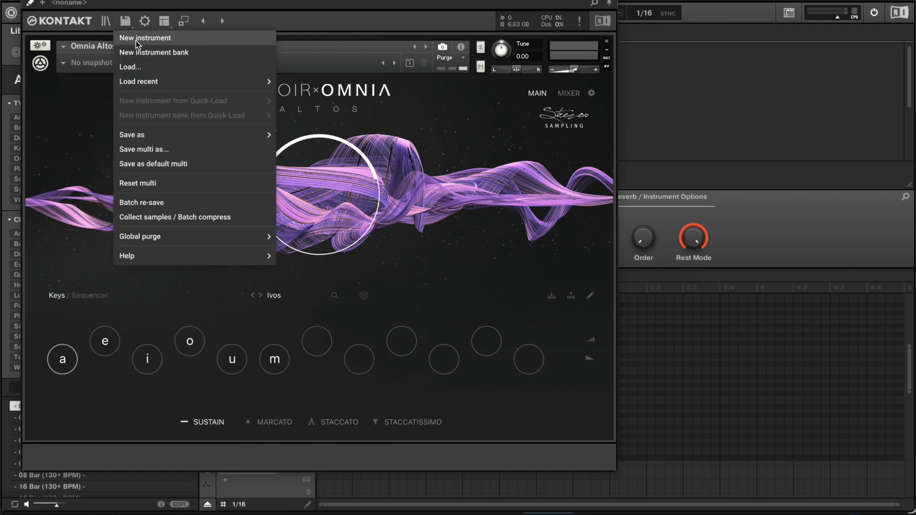
pyautogui.click(144, 39)
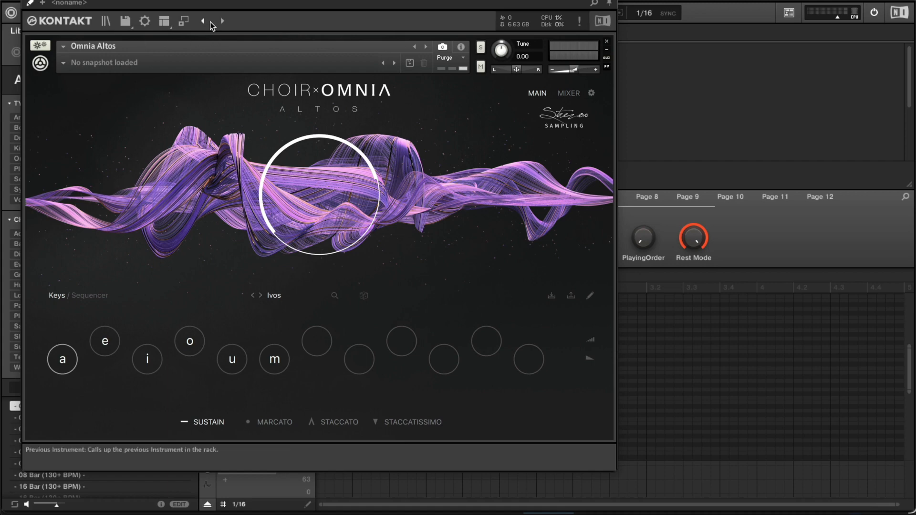
pyautogui.click(221, 21)
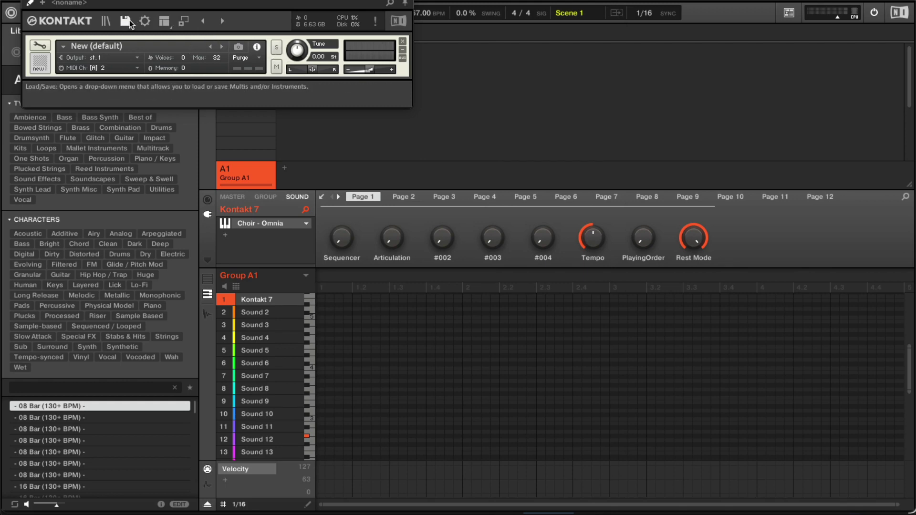
# Step: Set the new instrument's MIDI channel to Omni and open its name for editing
pyautogui.click(137, 69)
pyautogui.click(137, 32)
pyautogui.doubleClick(157, 47)
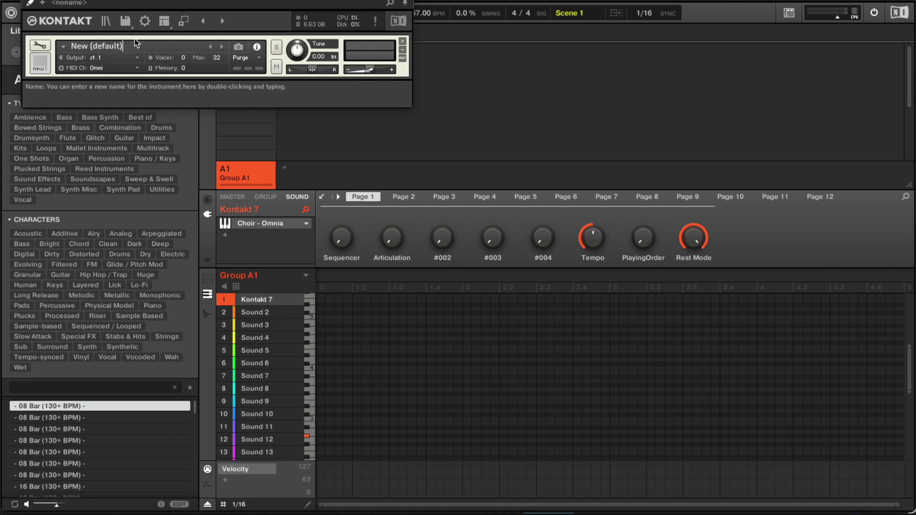
# Step: Load the Chill Vibes preset of Ignition Keys from the library browser
pyautogui.click(107, 22)
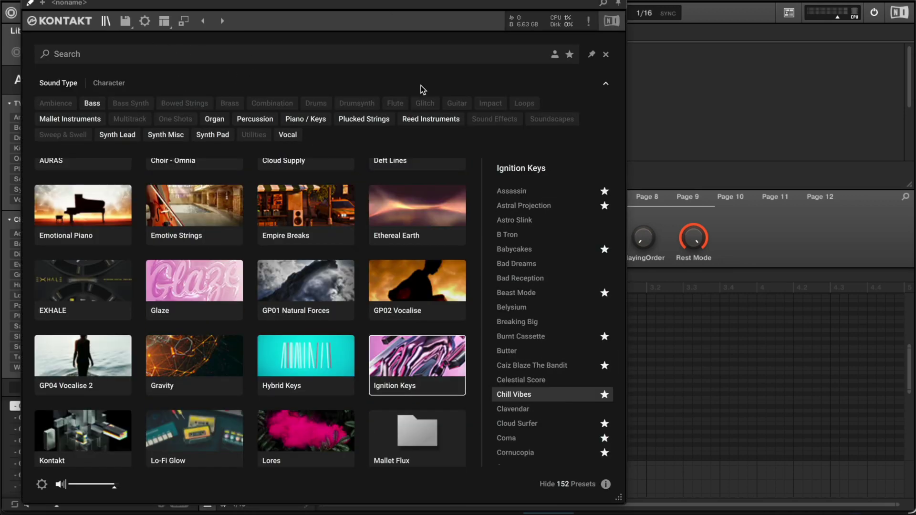
pyautogui.press('Return')
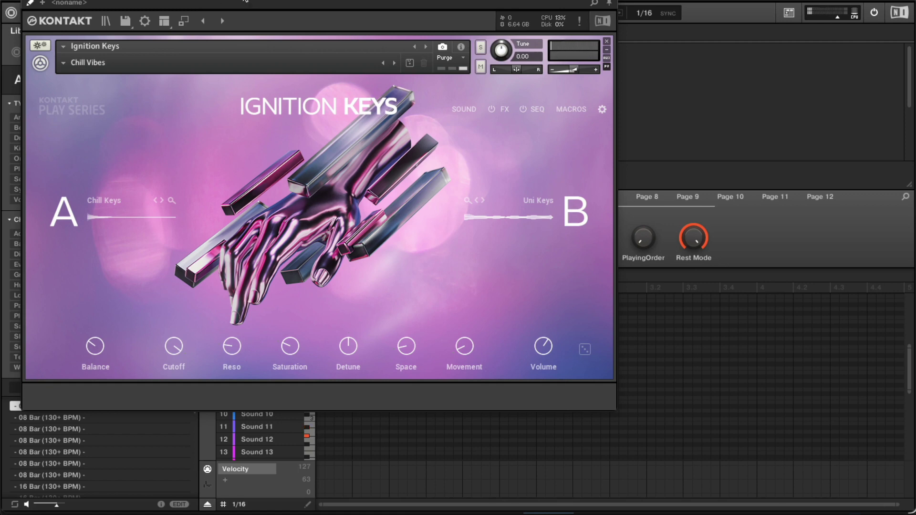
# Step: Move the Kontakt window clear of the screen edge and step between Omnia Altos and Ignition Keys in the rack
pyautogui.moveTo(245, 1); pyautogui.dragTo(328, 13)
pyautogui.click(286, 33)
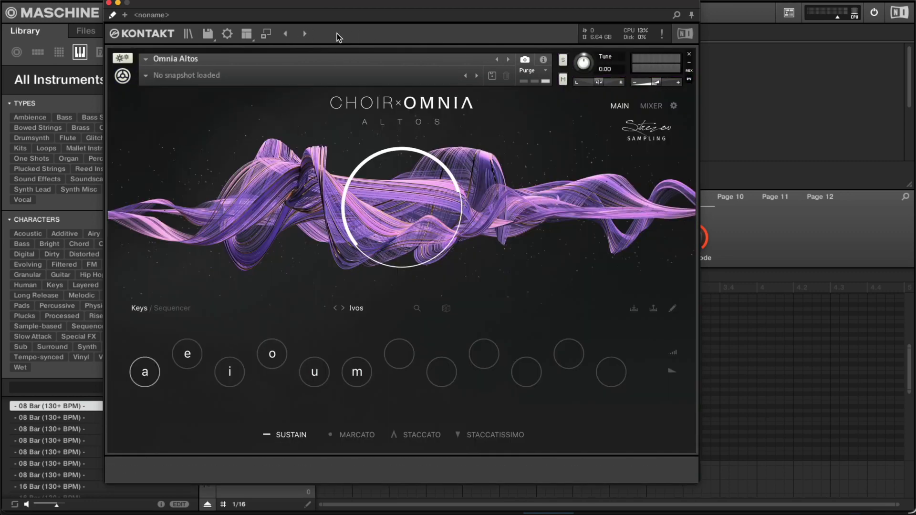
pyautogui.click(306, 33)
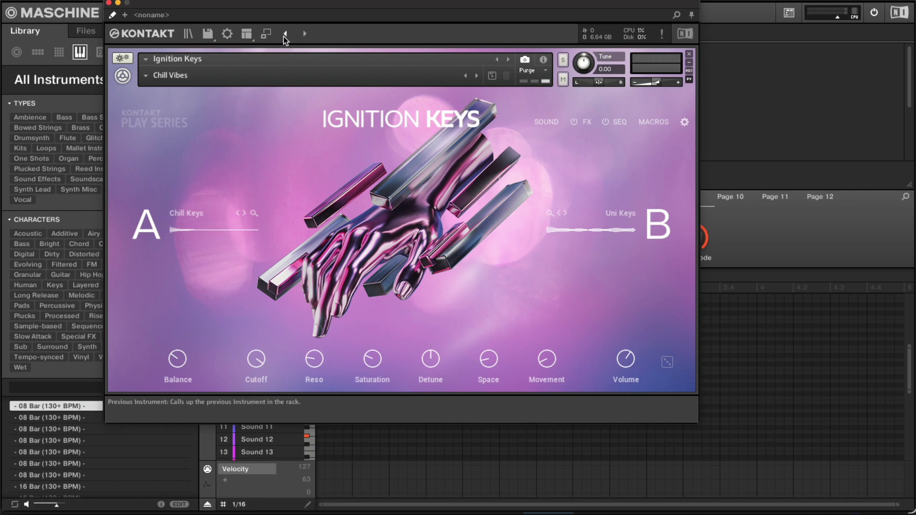
# Step: Switch the rack back to the view with all instruments together and look through Omnia Altos and Ignition Keys
pyautogui.click(268, 32)
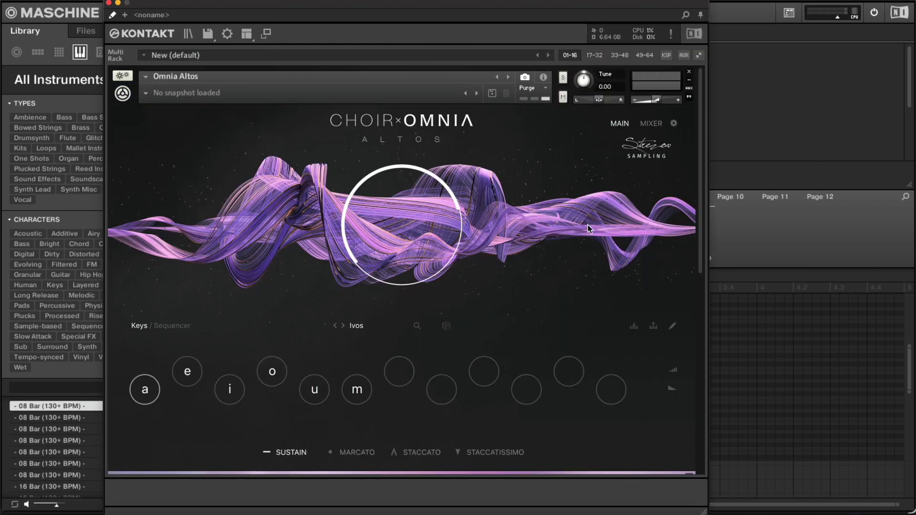
pyautogui.scroll(-8, 588, 224)
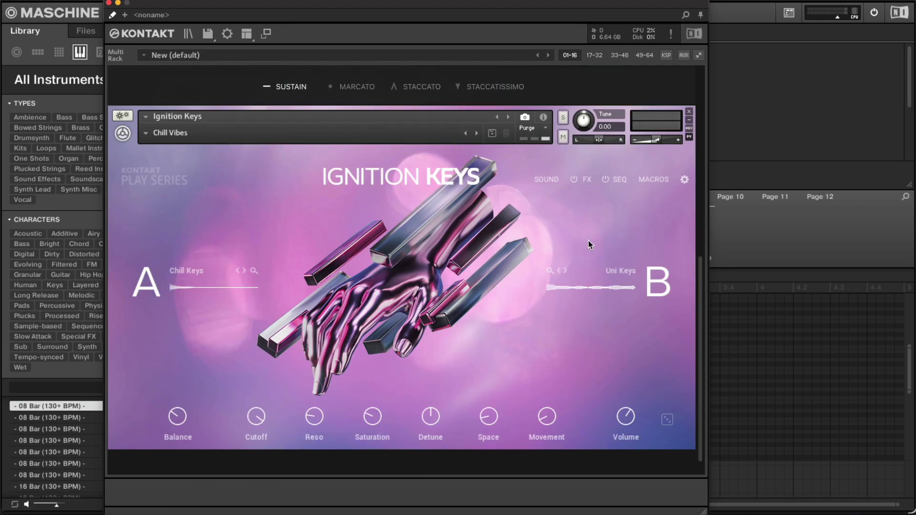
pyautogui.scroll(-1, 588, 240)
pyautogui.scroll(4, 588, 241)
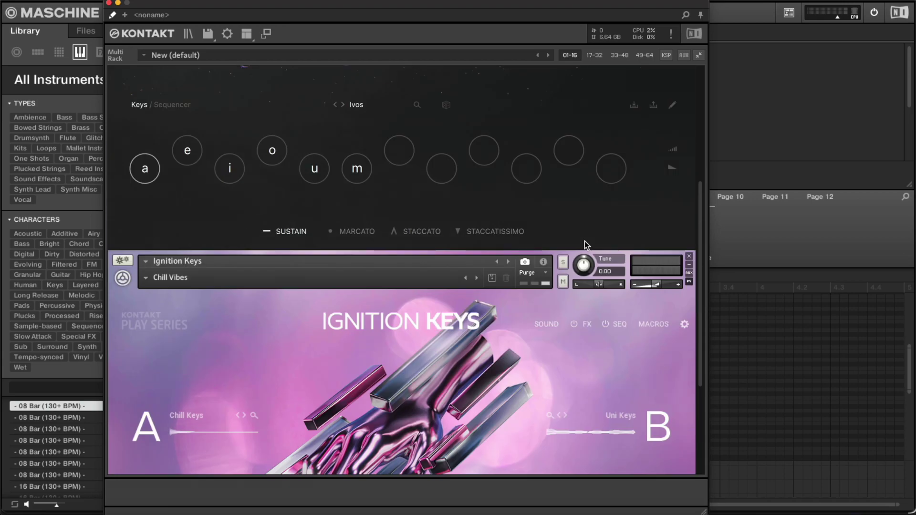
pyautogui.scroll(10, 584, 241)
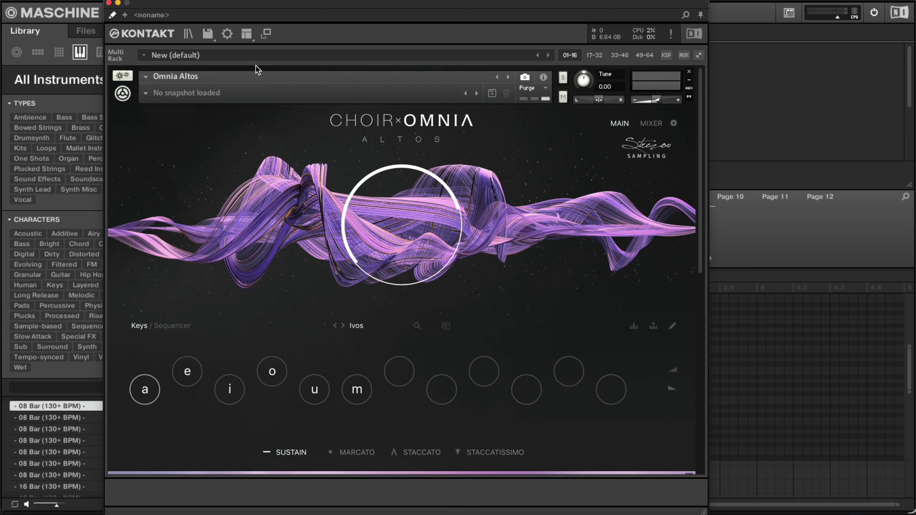
# Step: Show the side pane and look through its library list, expanding the instrument folders of GP04 Vocalise 2
pyautogui.click(249, 36)
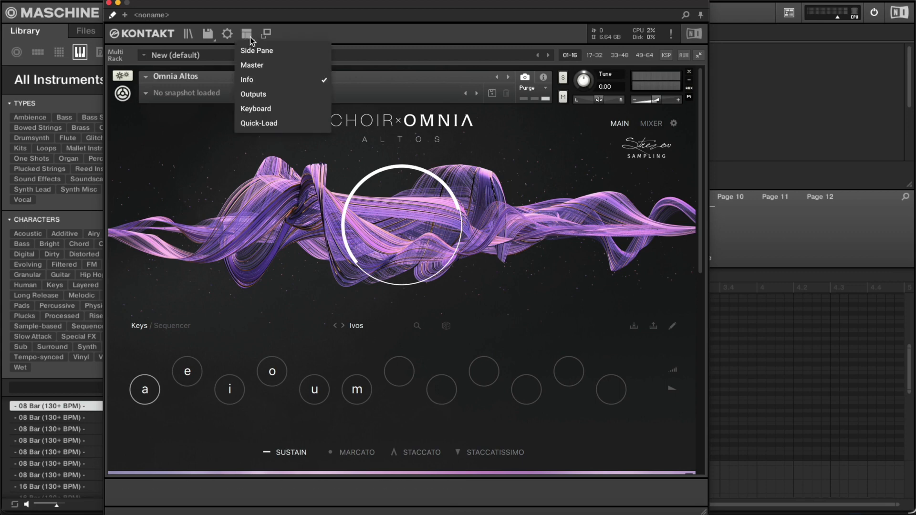
pyautogui.click(251, 49)
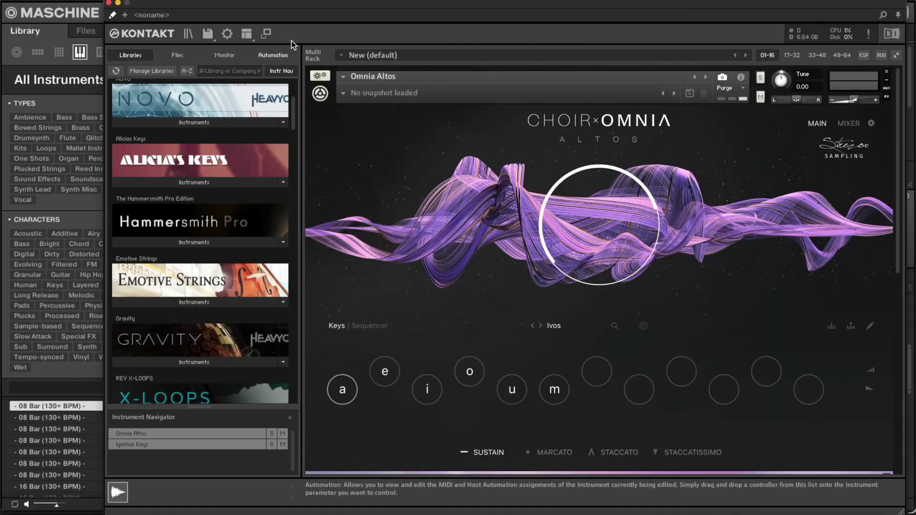
pyautogui.scroll(-15, 258, 157)
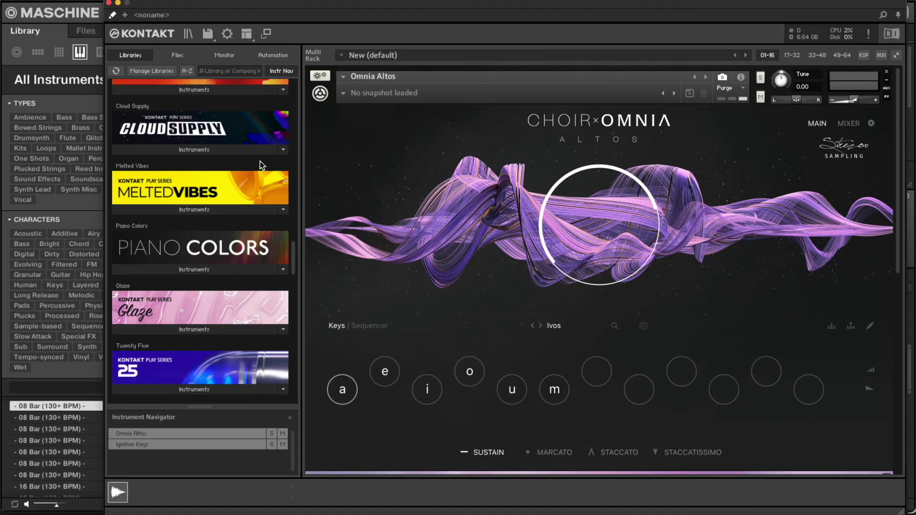
pyautogui.scroll(-10, 258, 161)
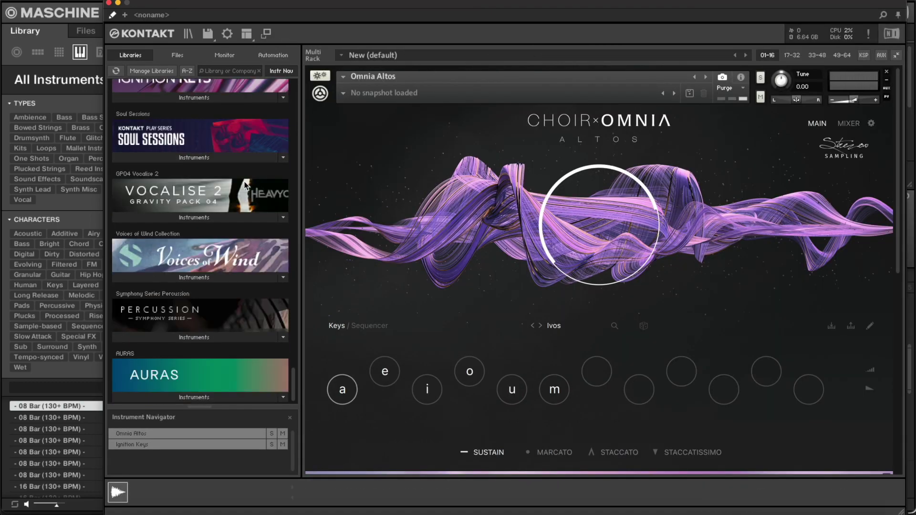
pyautogui.click(233, 217)
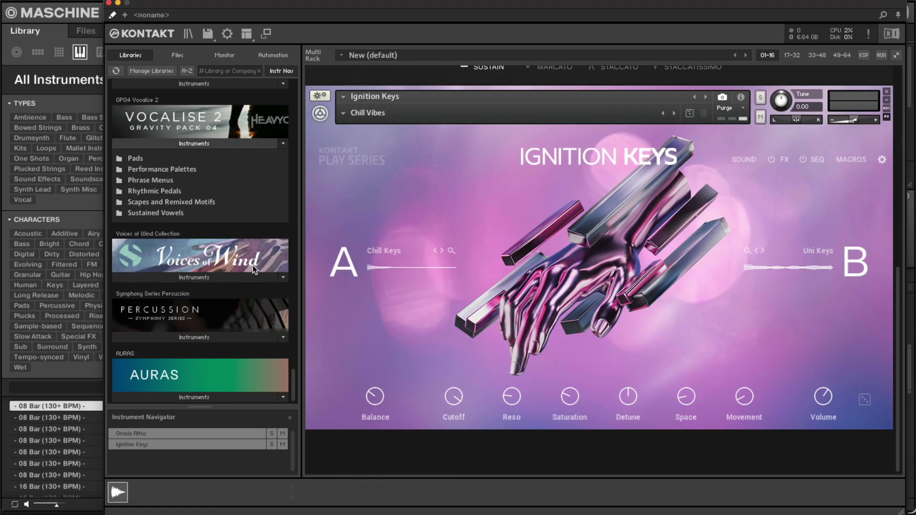
pyautogui.scroll(10, 222, 279)
pyautogui.scroll(15, 222, 279)
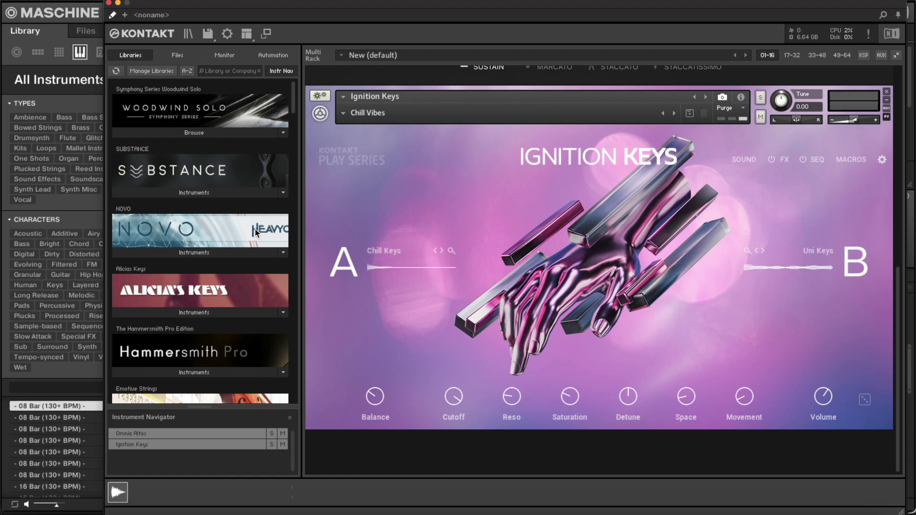
pyautogui.scroll(5, 480, 151)
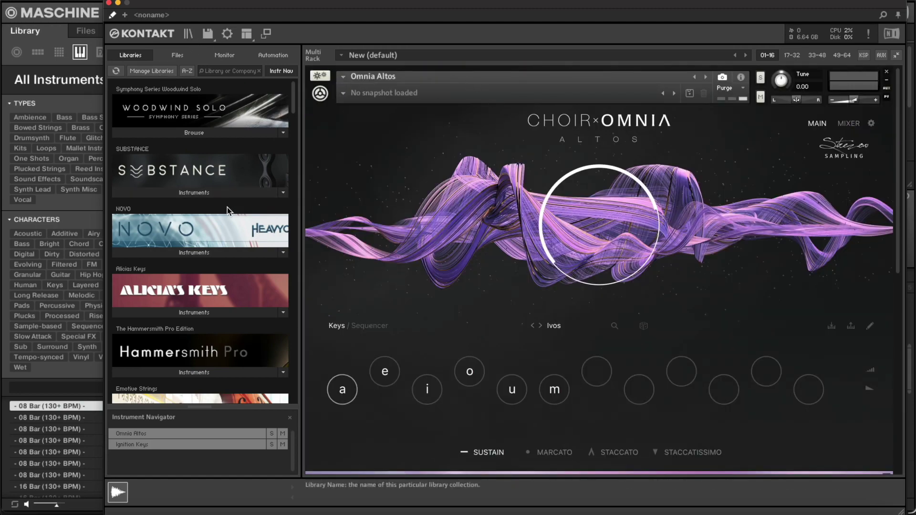
pyautogui.scroll(-3, 229, 210)
# Step: Open the library browser and preview the Devious preset of Ignition Keys and the Amazing Organ preset of Hybrid Keys
pyautogui.click(188, 34)
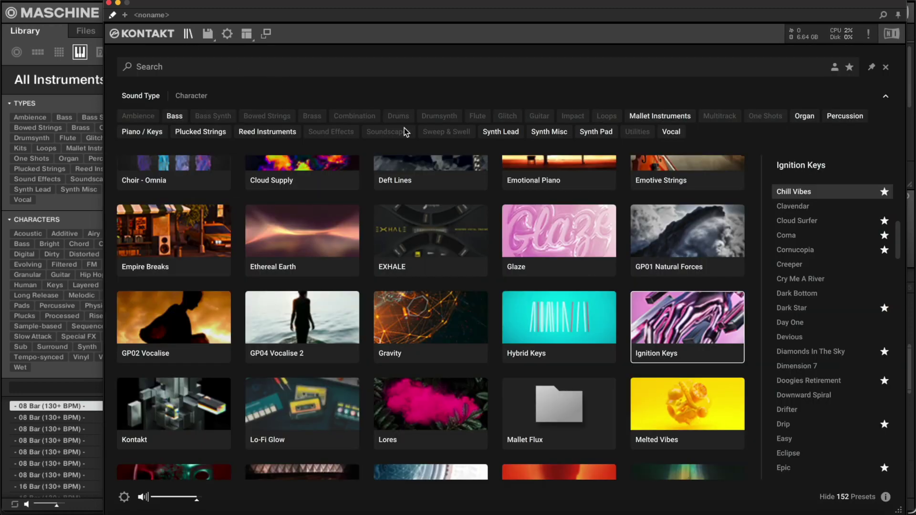
pyautogui.click(807, 338)
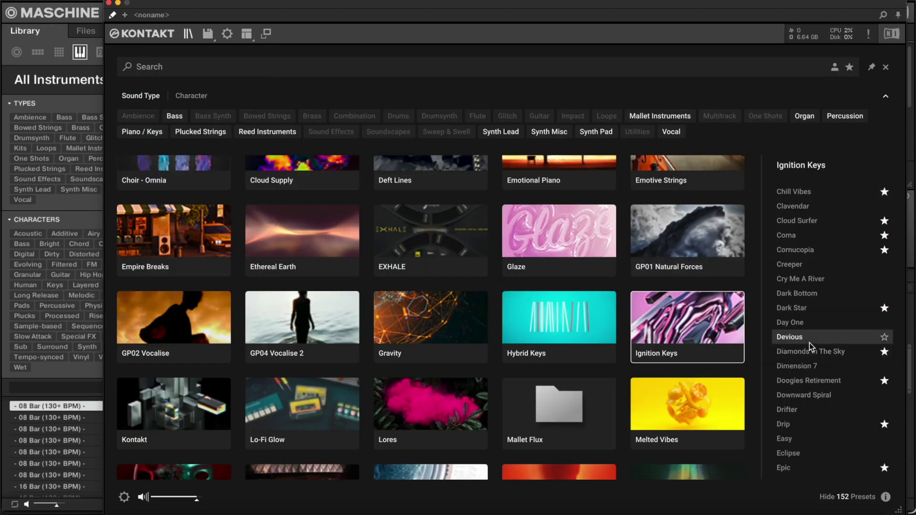
pyautogui.click(576, 313)
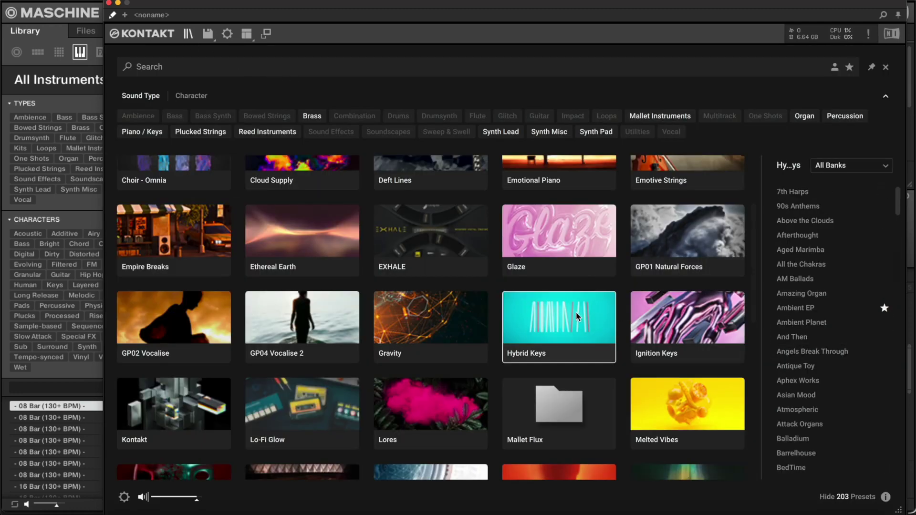
pyautogui.click(833, 292)
# Step: Clear the Hybrid Keys selection and look through the products and the unfiltered preset list
pyautogui.scroll(-10, 611, 310)
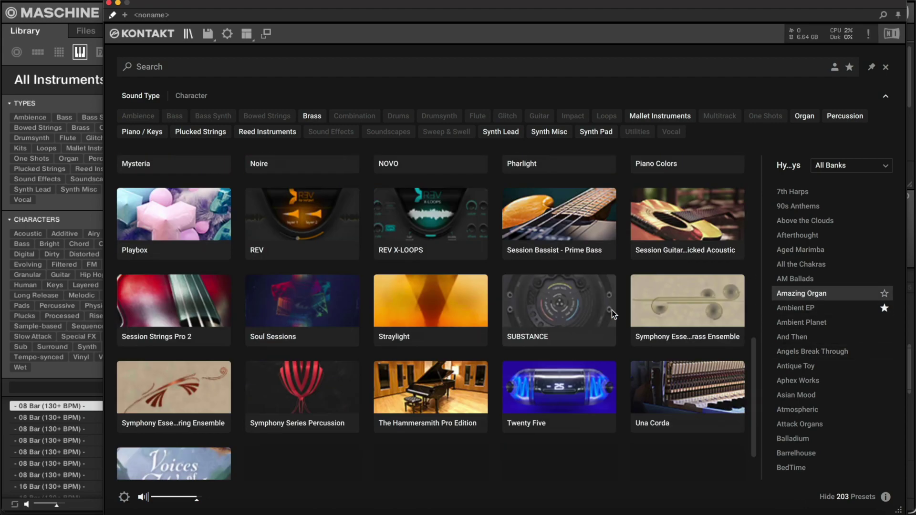
pyautogui.scroll(15, 573, 297)
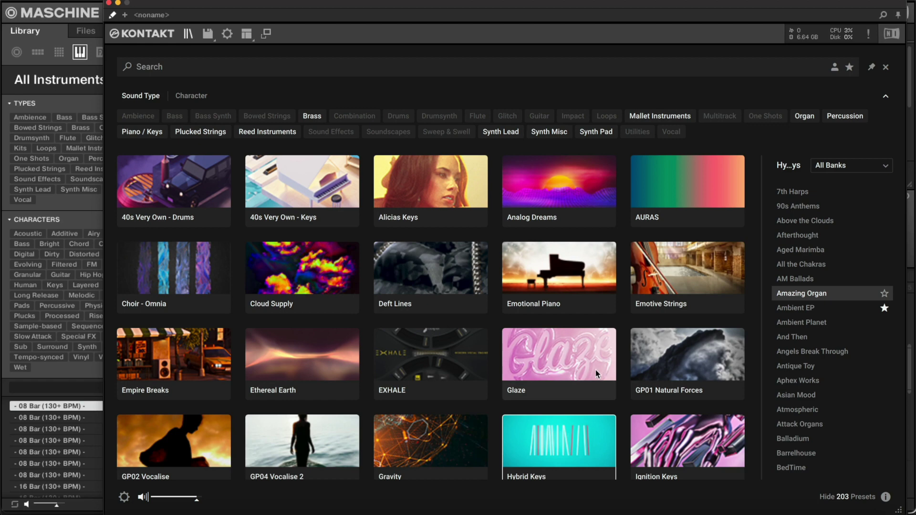
pyautogui.click(589, 418)
pyautogui.scroll(-15, 801, 301)
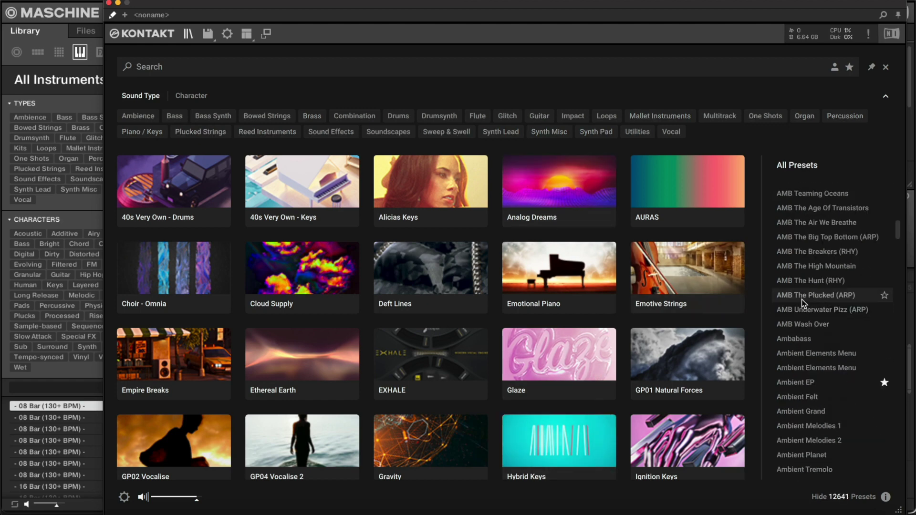
pyautogui.scroll(-15, 800, 302)
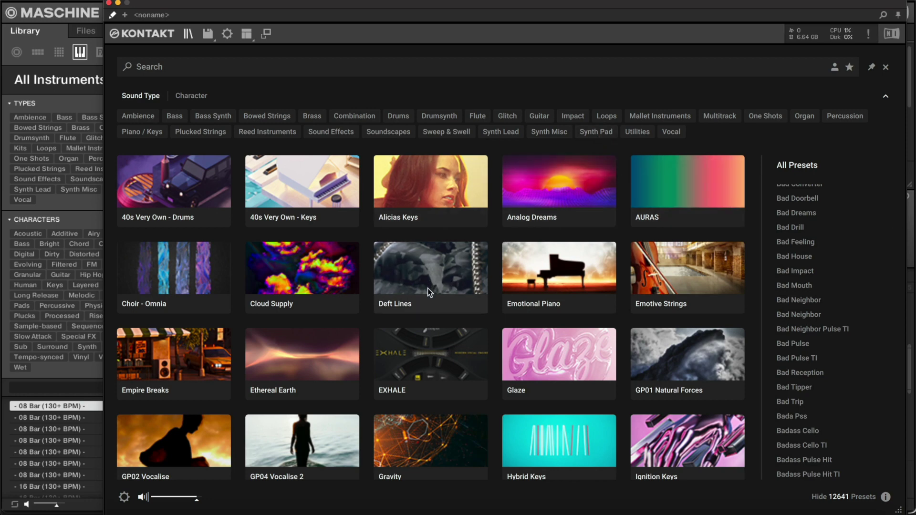
pyautogui.scroll(-10, 544, 287)
pyautogui.scroll(2, 546, 290)
pyautogui.scroll(8, 546, 290)
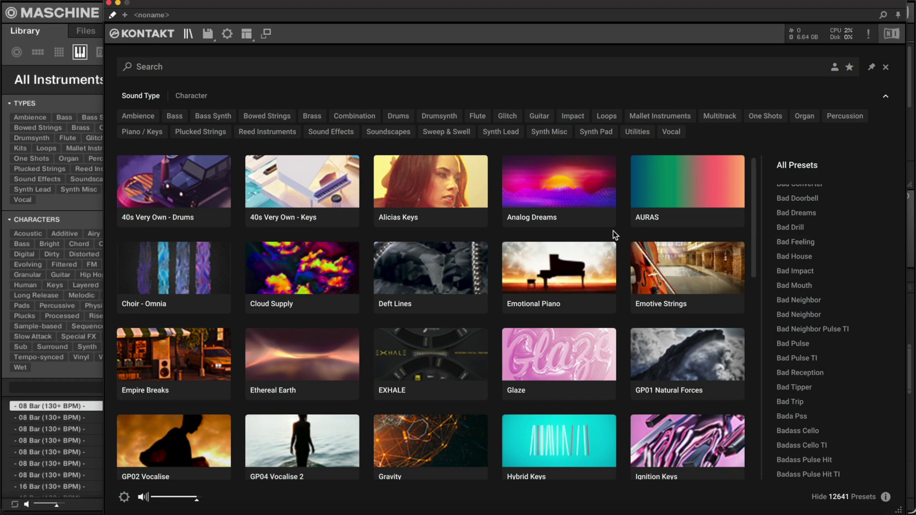
# Step: Minimise the Kontakt window and look through the instruments in Maschine's All Instruments library
pyautogui.click(117, 3)
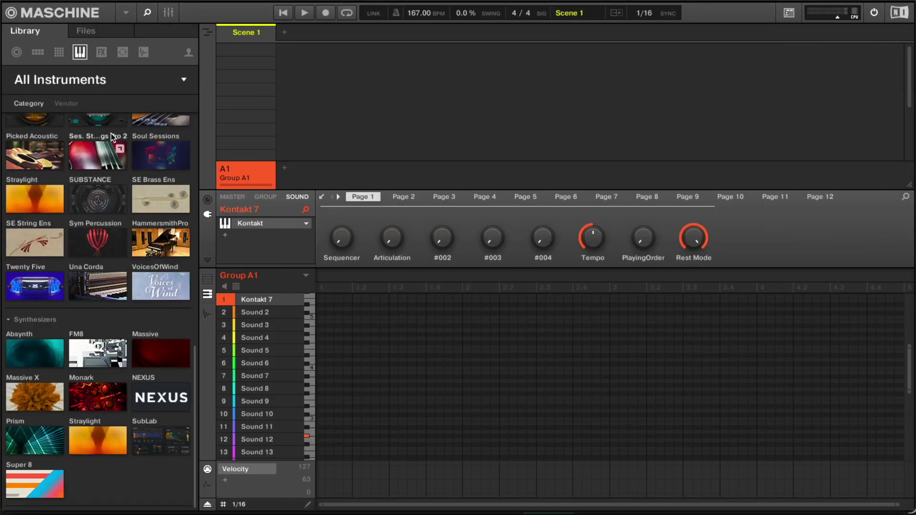
pyautogui.scroll(10, 111, 136)
pyautogui.scroll(-10, 102, 176)
pyautogui.scroll(2, 122, 202)
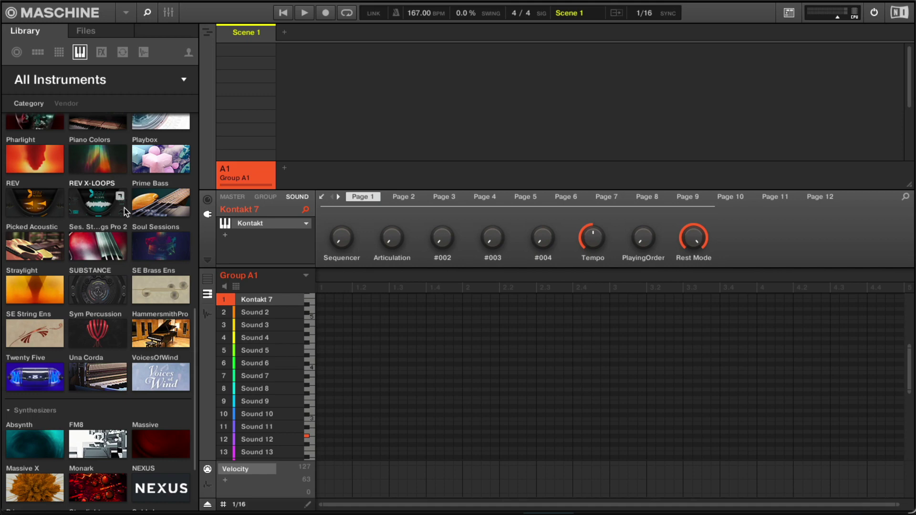
pyautogui.scroll(2, 124, 208)
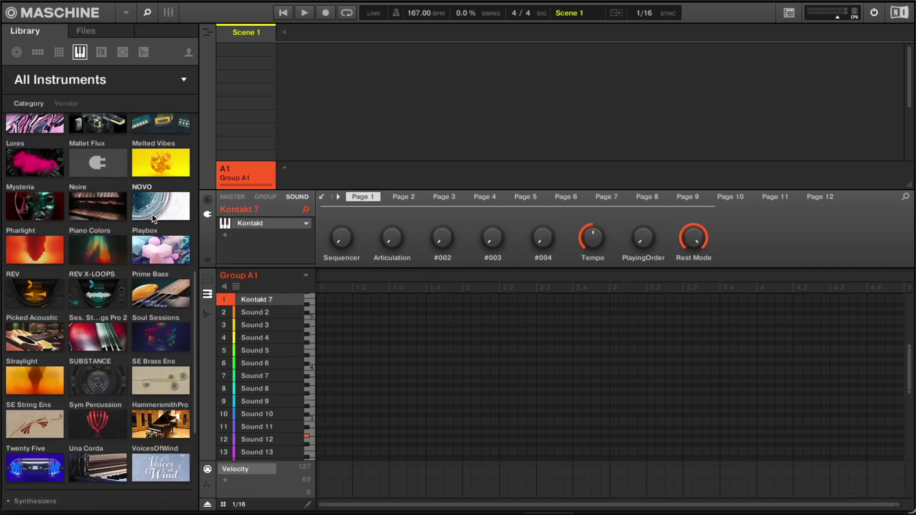